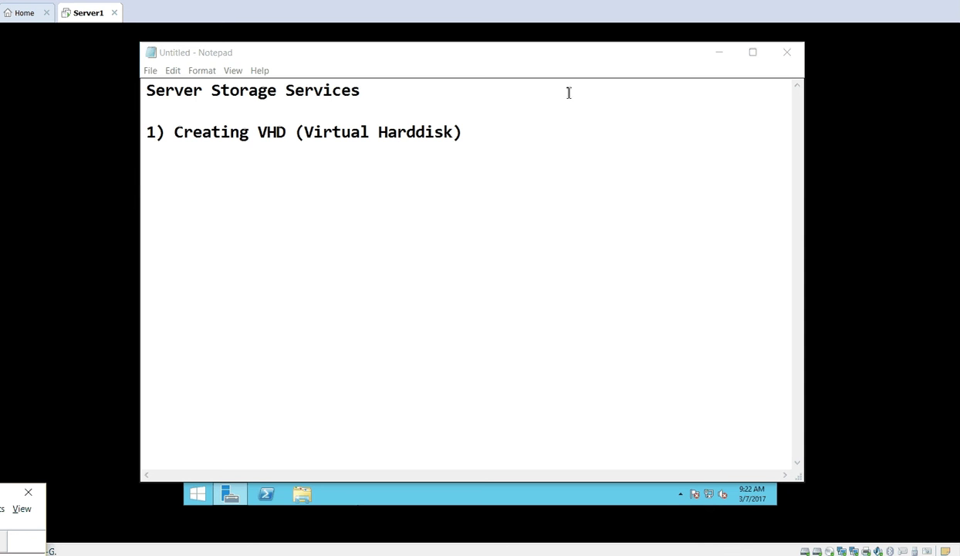
# Step: Minimize Notepad and launch Computer Management from Server Manager's Tools menu
pyautogui.click(718, 55)
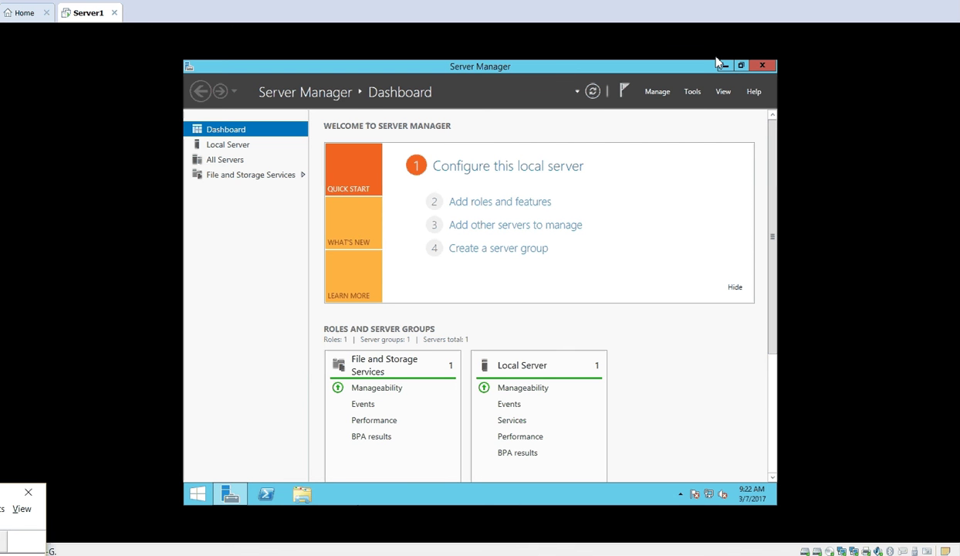
pyautogui.click(693, 92)
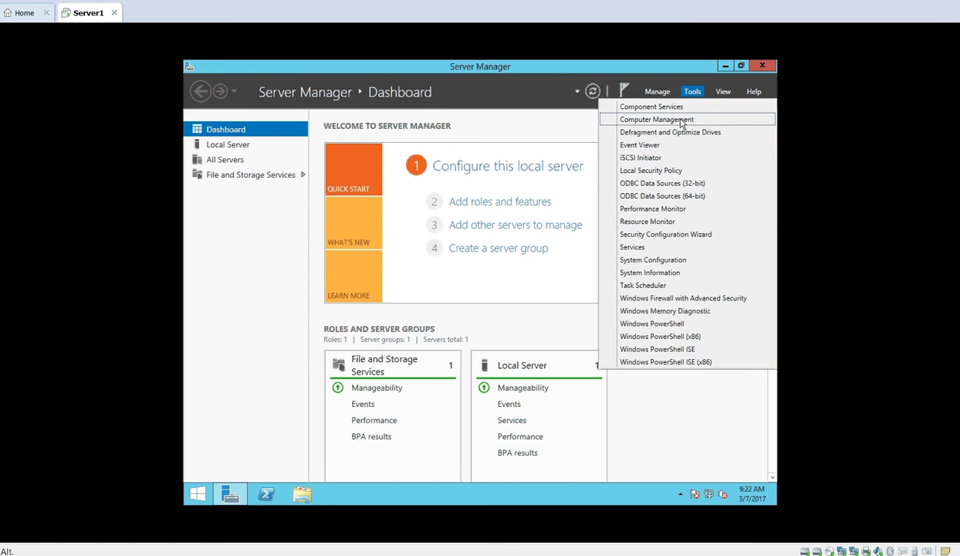
pyautogui.click(682, 120)
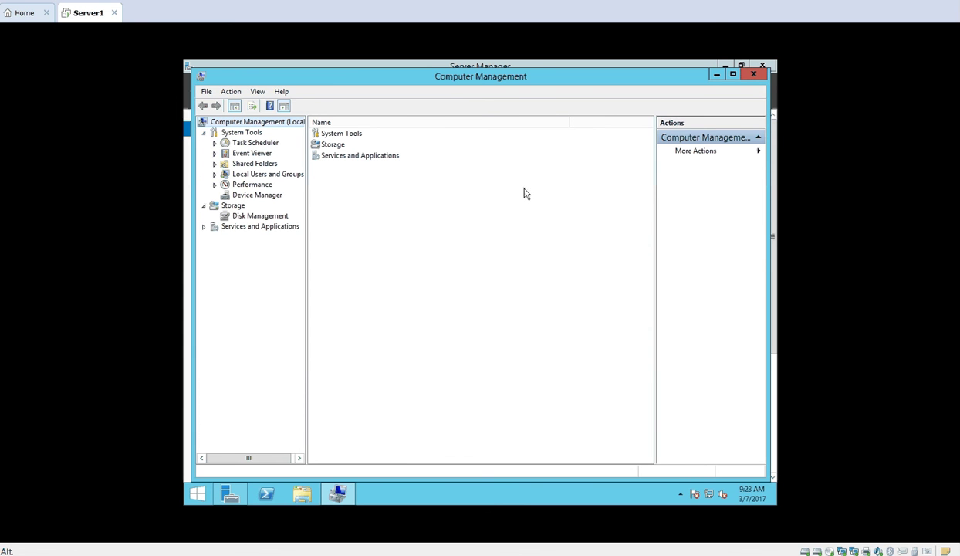
# Step: Show Disk Management's list of Disk 0, Disk 1 and the CD-ROM, and bring up its context menu
pyautogui.click(249, 218)
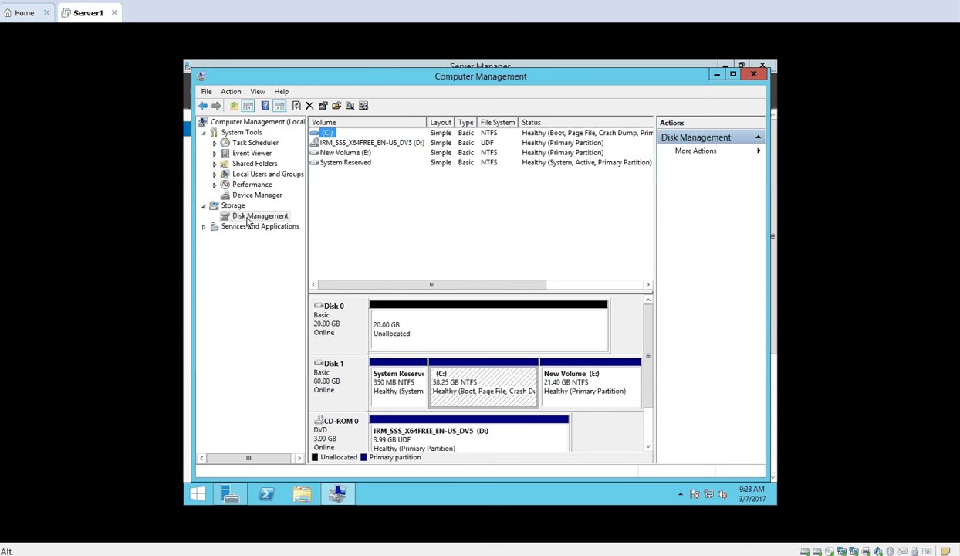
pyautogui.rightClick(248, 221)
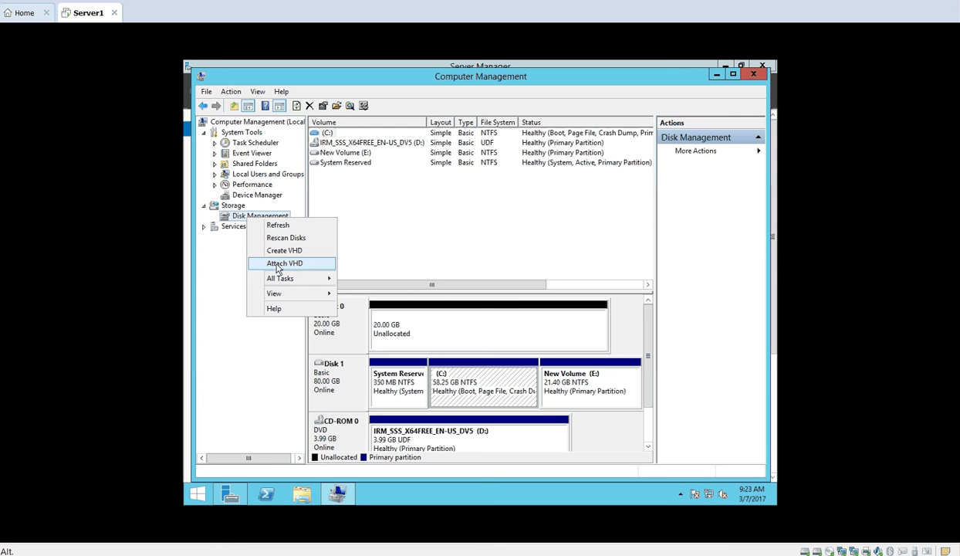
pyautogui.click(202, 247)
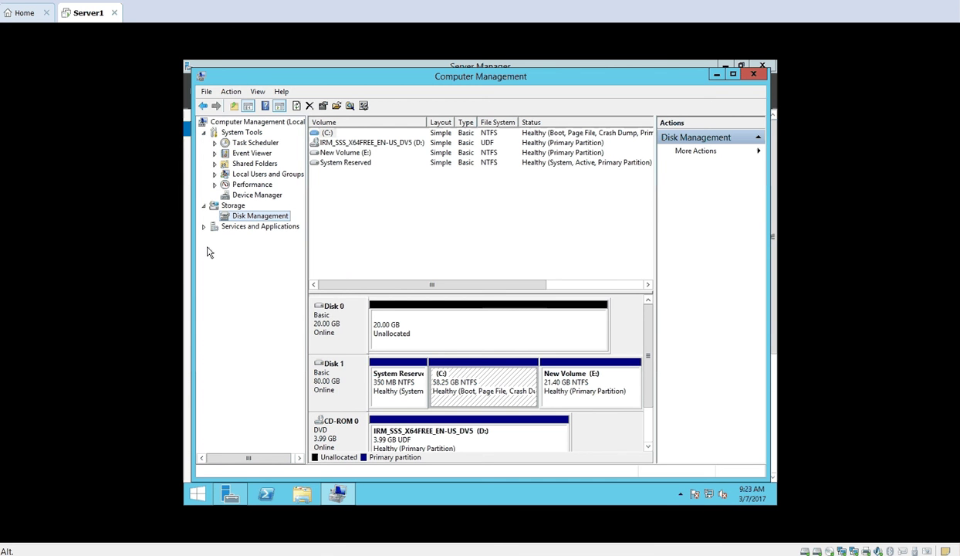
pyautogui.click(232, 92)
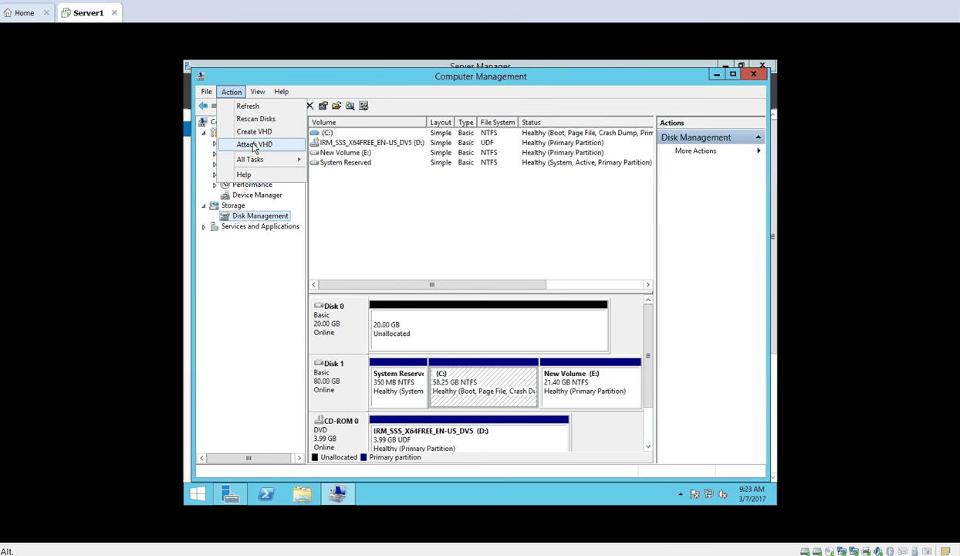
pyautogui.click(260, 221)
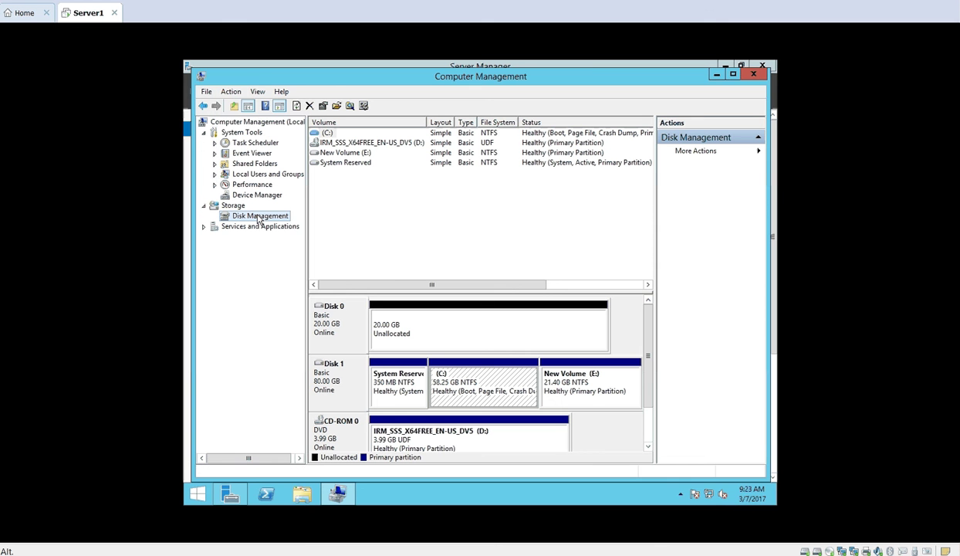
pyautogui.rightClick(260, 221)
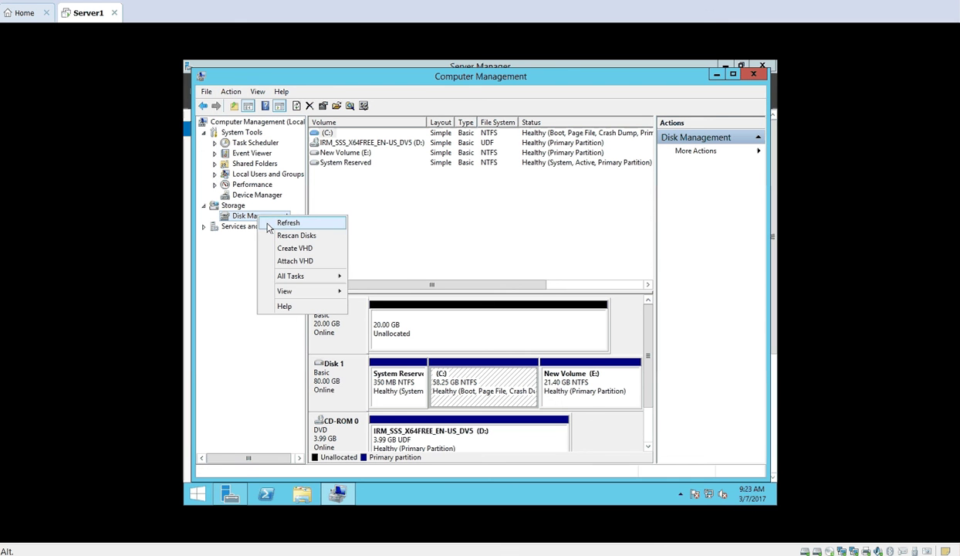
# Step: Start a new virtual hard disk saved as 'Virtual Disk1' on New Volume (E:)
pyautogui.click(282, 252)
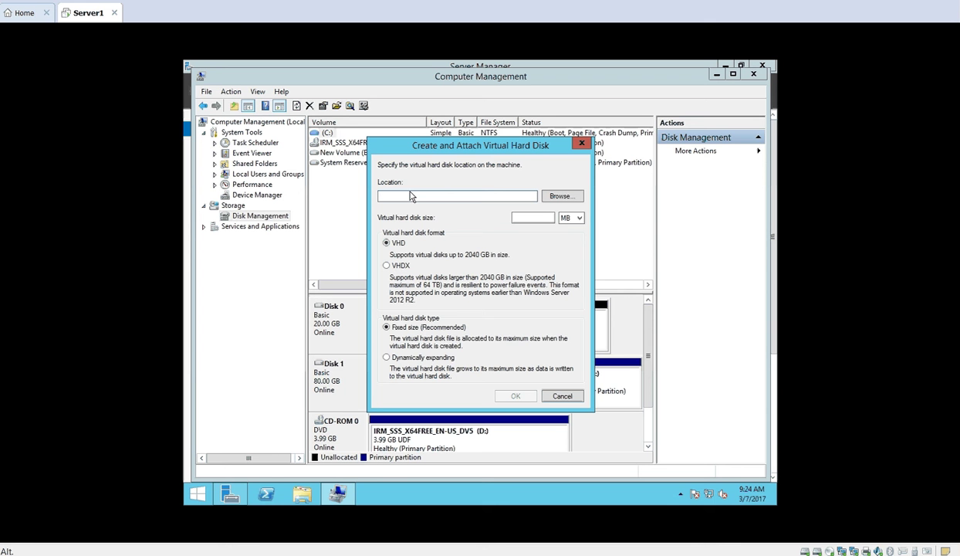
pyautogui.click(560, 197)
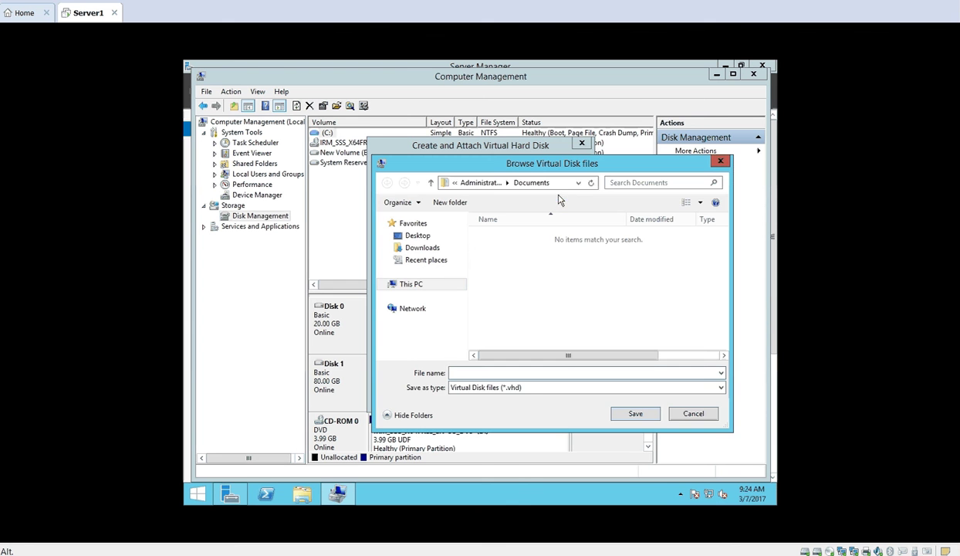
pyautogui.click(394, 284)
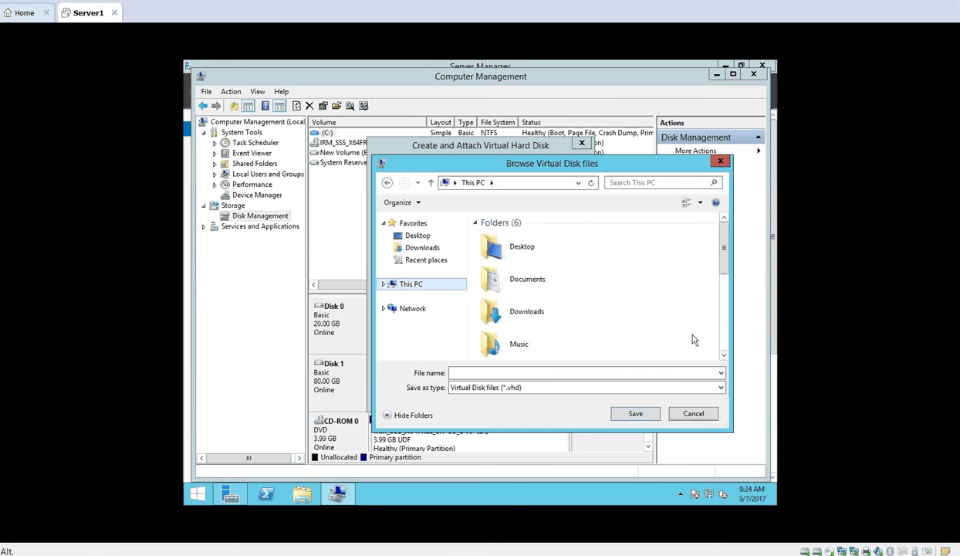
pyautogui.scroll(-5, 719, 336)
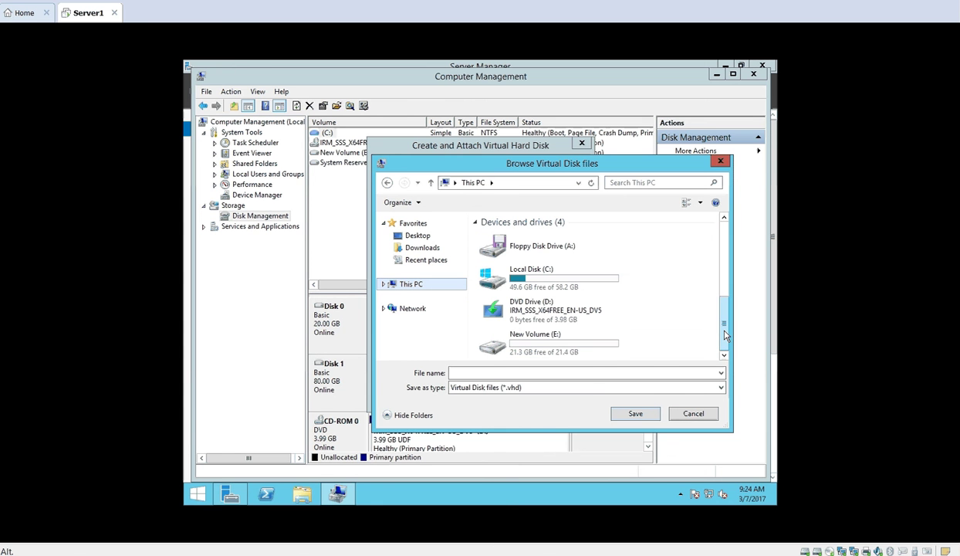
pyautogui.click(572, 337)
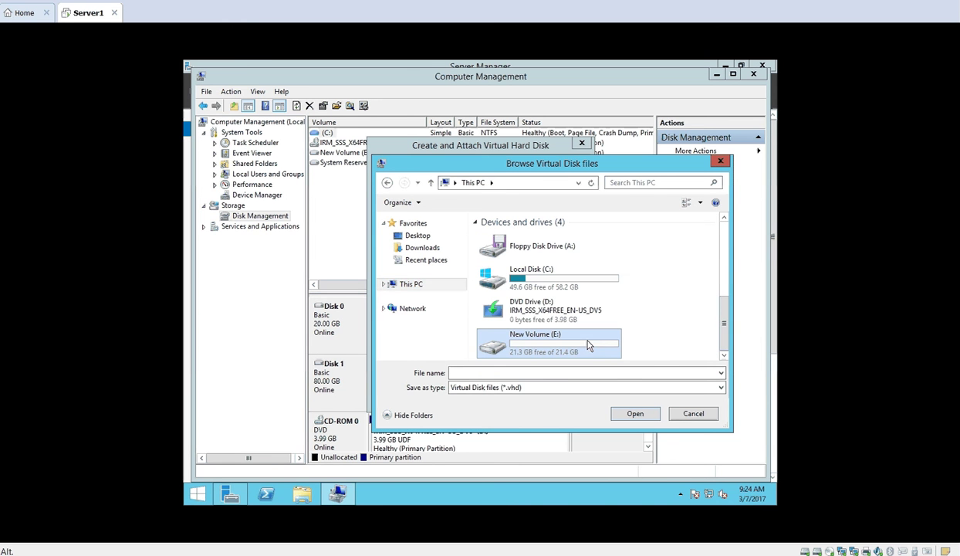
pyautogui.click(634, 415)
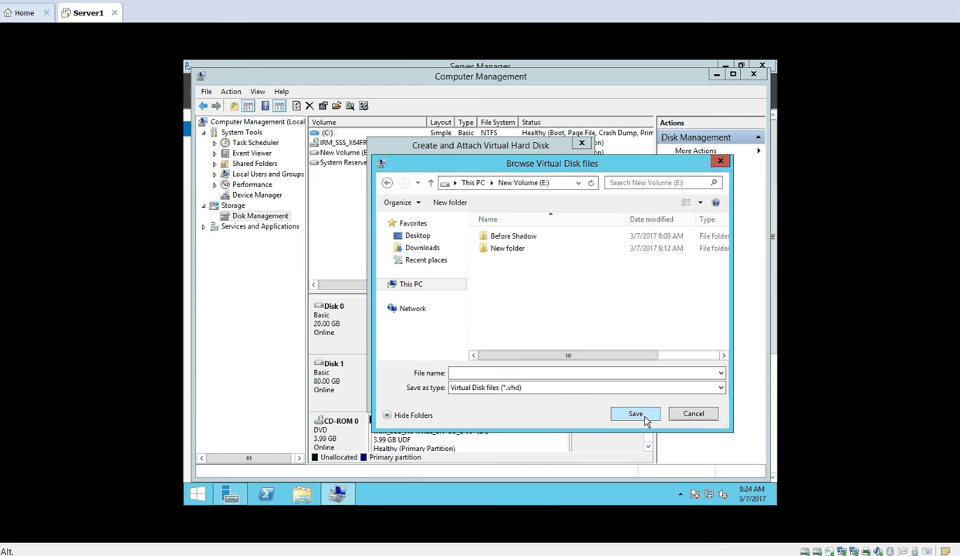
pyautogui.click(517, 373)
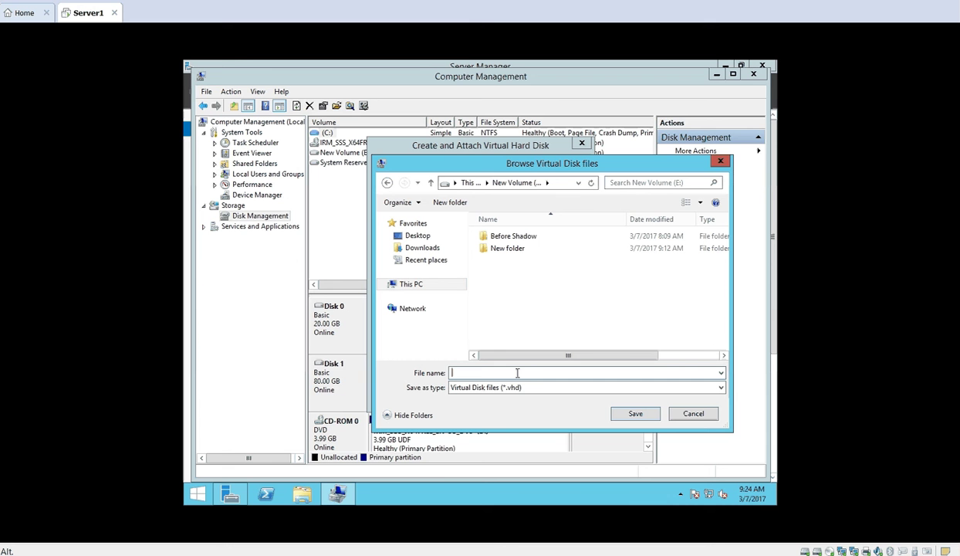
pyautogui.write('Virtual Disk1')
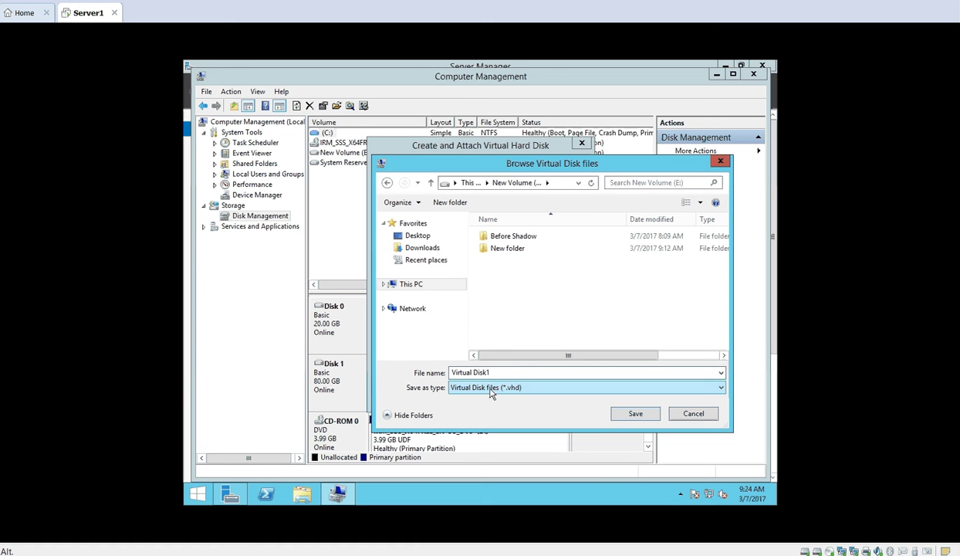
pyautogui.click(635, 414)
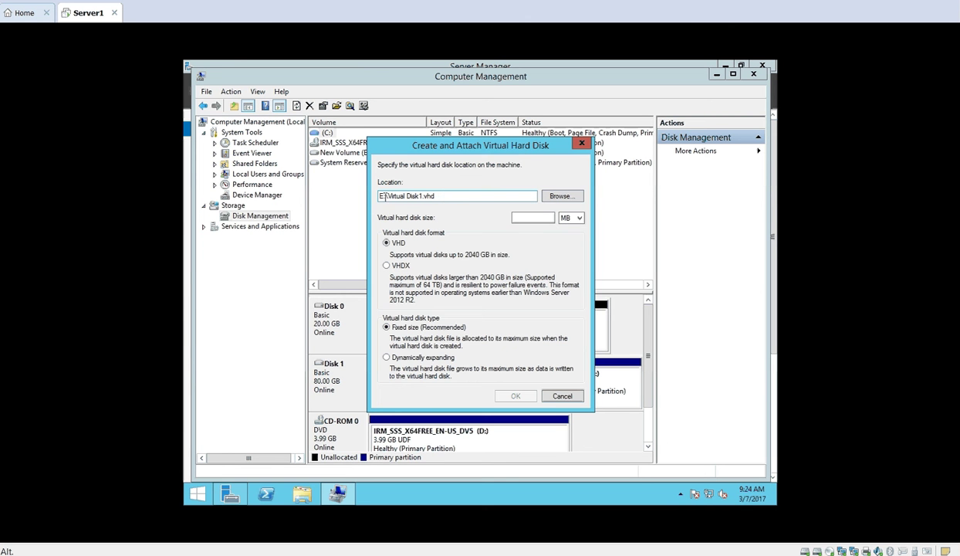
# Step: Correct the location to E:\Virtual Disk1.vhd and set the disk size to 10 GB
pyautogui.click(387, 196)
pyautogui.write('\\')
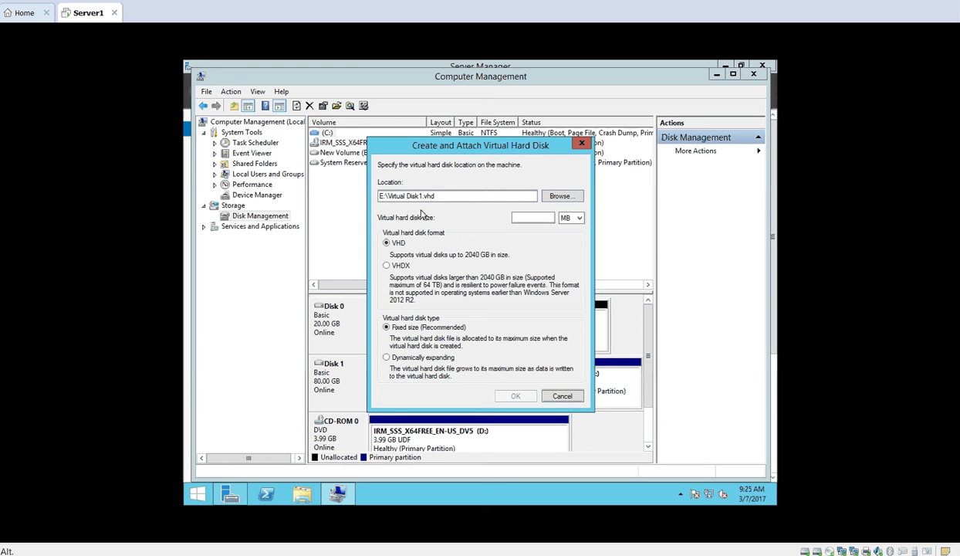
pyautogui.click(531, 218)
pyautogui.click(578, 219)
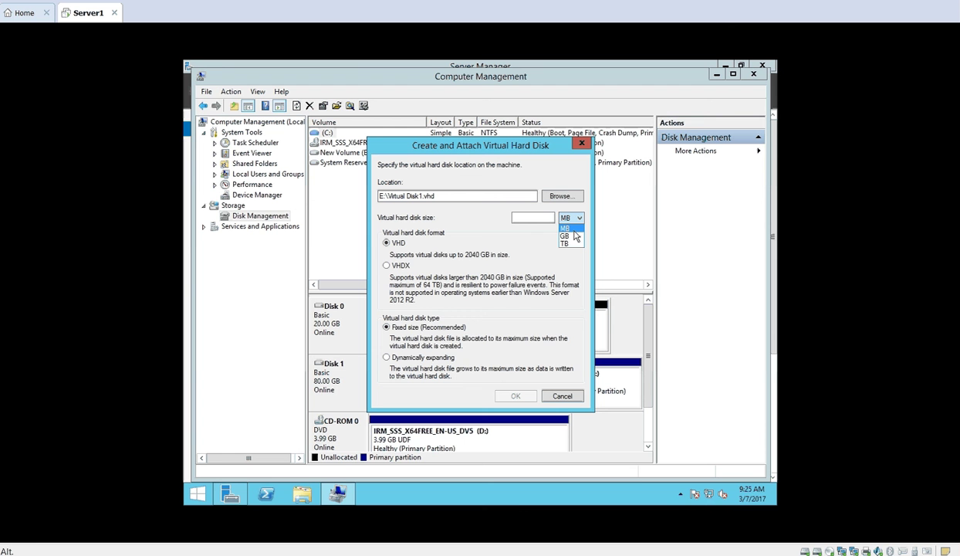
pyautogui.click(568, 236)
pyautogui.click(532, 219)
pyautogui.write('10')
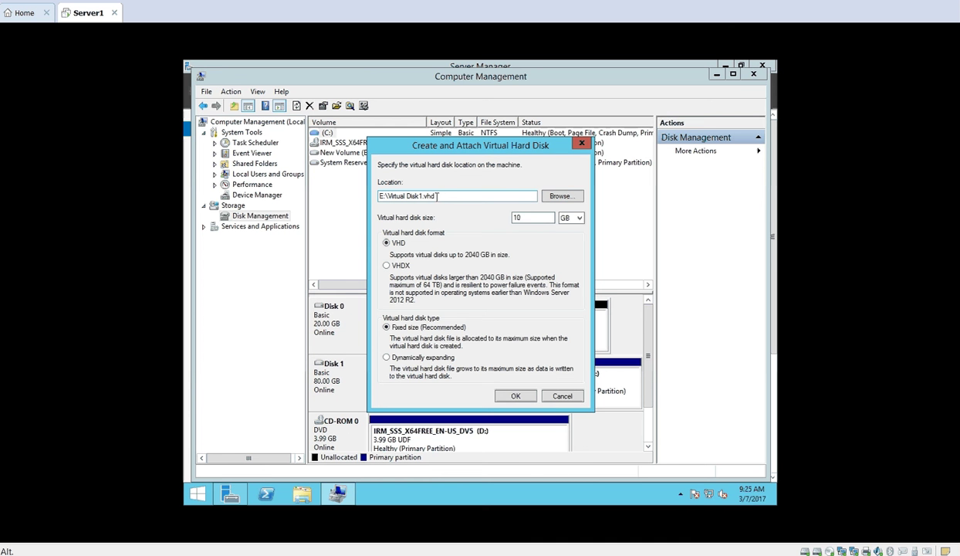
# Step: Choose the VHDX format and change the location to E:\Virtual Disk1.vhdx
pyautogui.click(387, 266)
pyautogui.click(437, 196)
pyautogui.write('x')
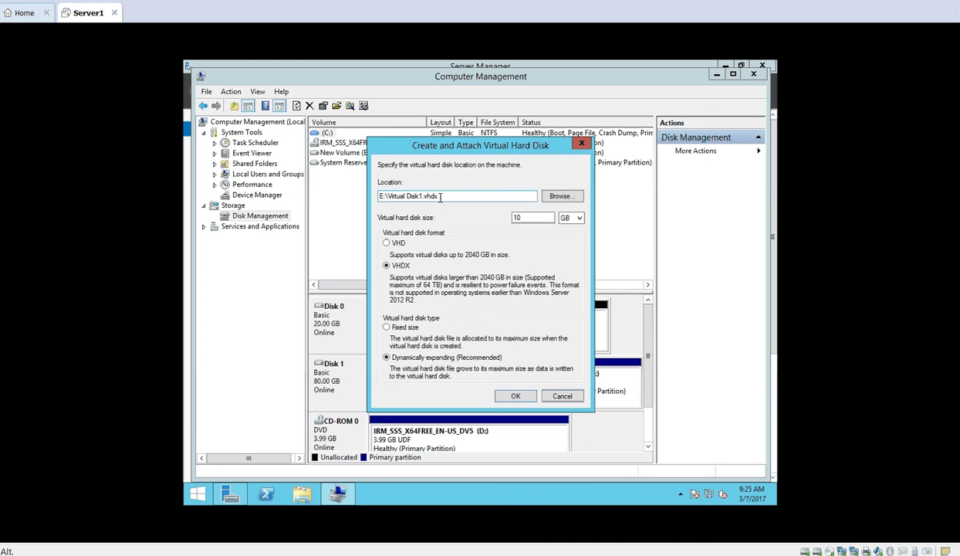
pyautogui.click(407, 244)
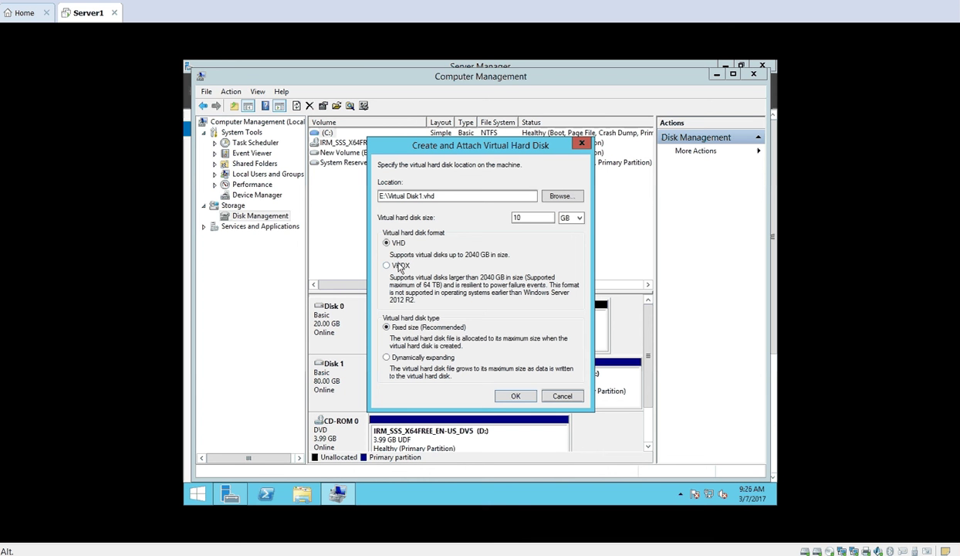
pyautogui.click(399, 267)
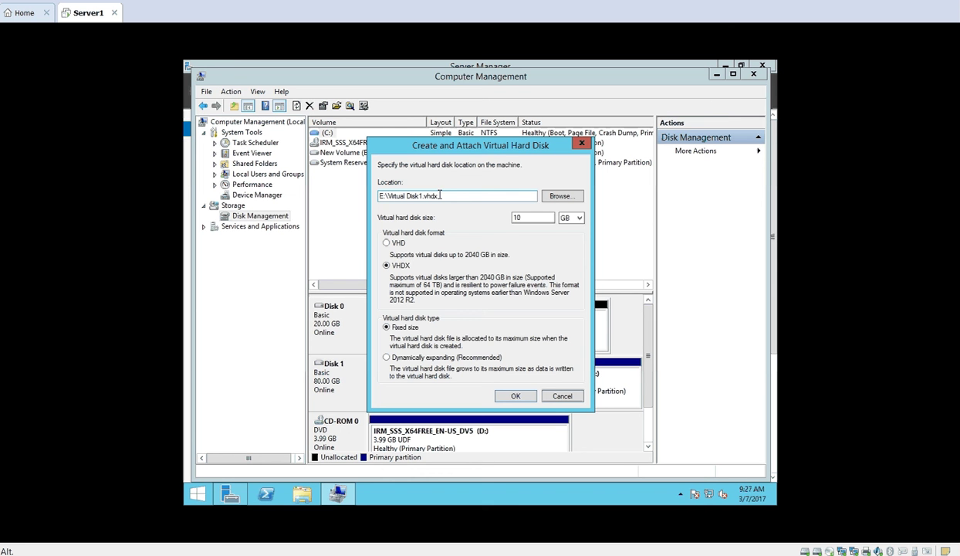
pyautogui.click(525, 219)
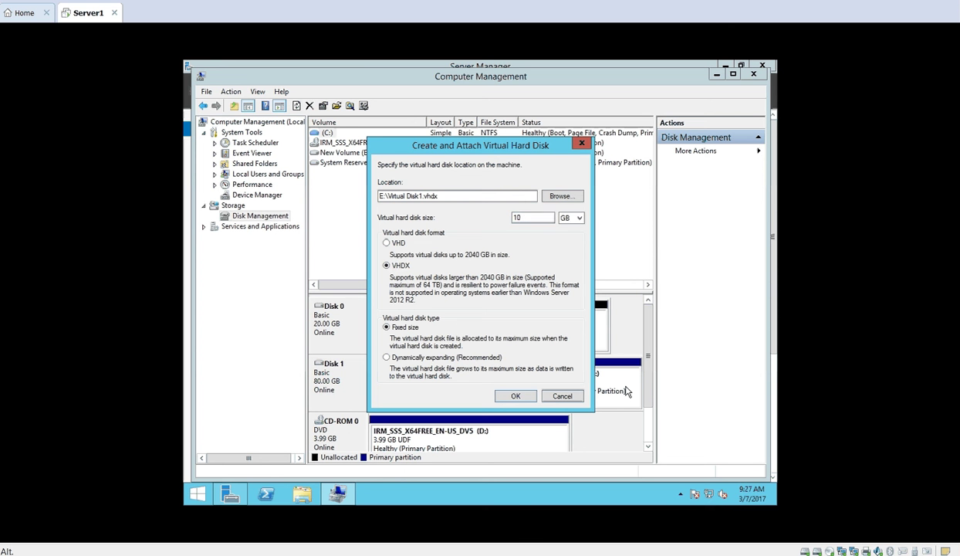
# Step: Create the dynamically expanding VHDX, confirm Disk 2 appears, and close Computer Management
pyautogui.click(454, 361)
pyautogui.click(516, 397)
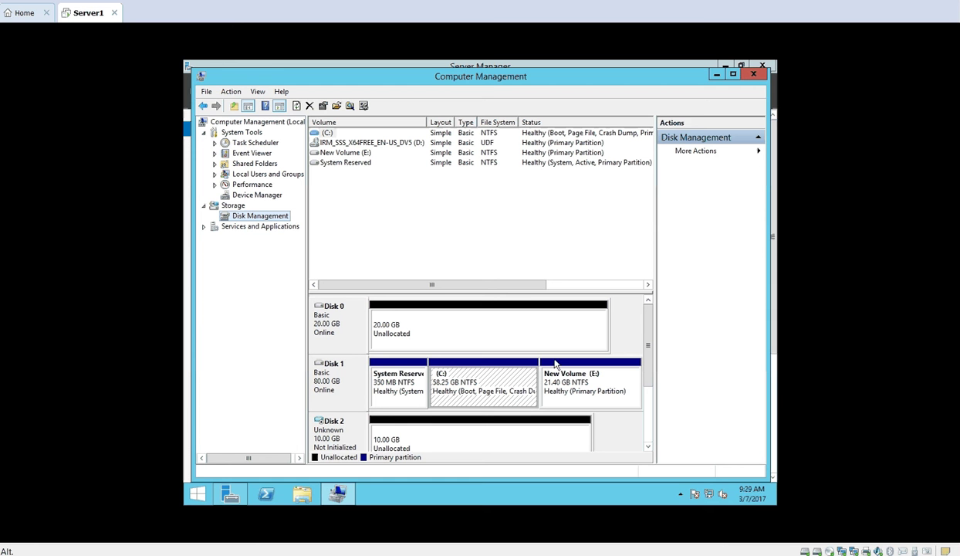
pyautogui.moveTo(644, 332); pyautogui.dragTo(650, 378)
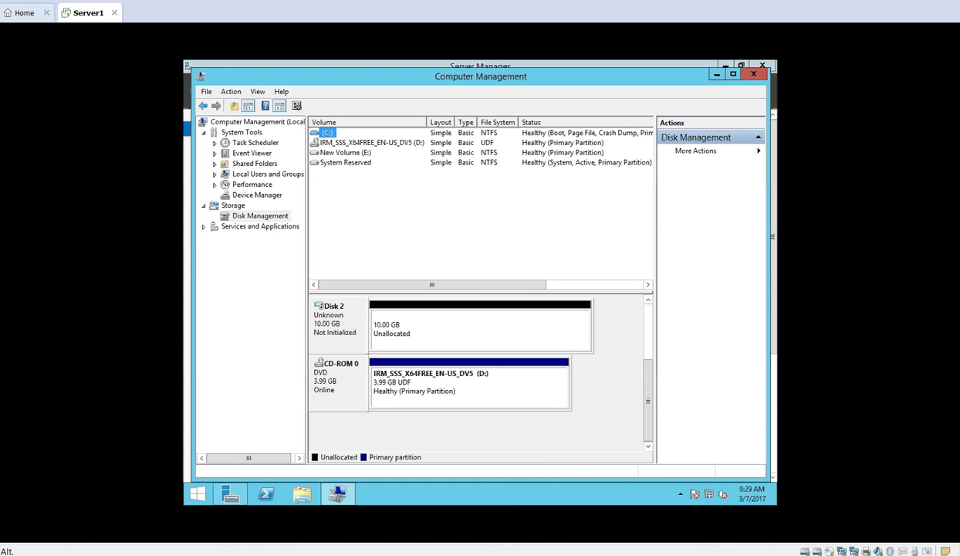
pyautogui.click(754, 76)
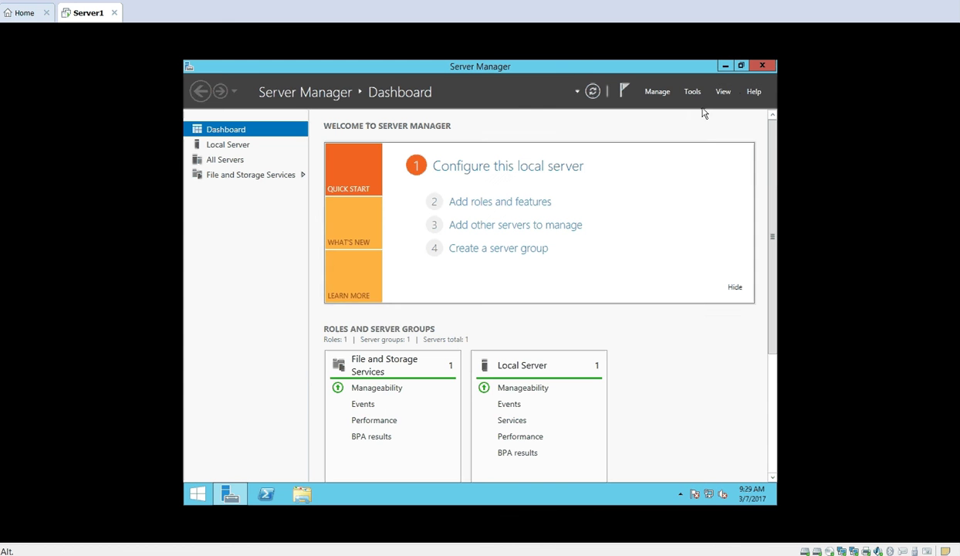
# Step: Close Server Manager and open New Volume (E:) in File Explorer to view Virtual Disk1
pyautogui.click(760, 68)
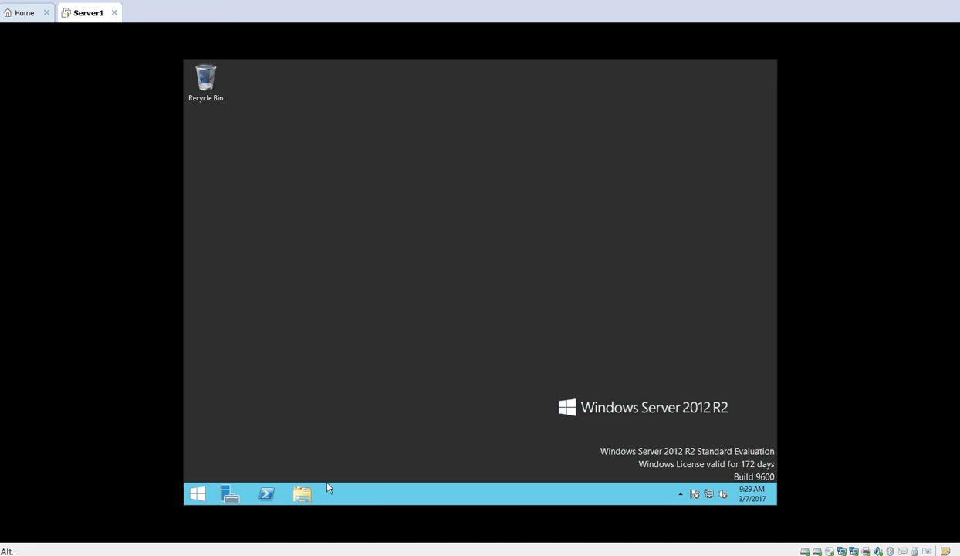
pyautogui.click(304, 495)
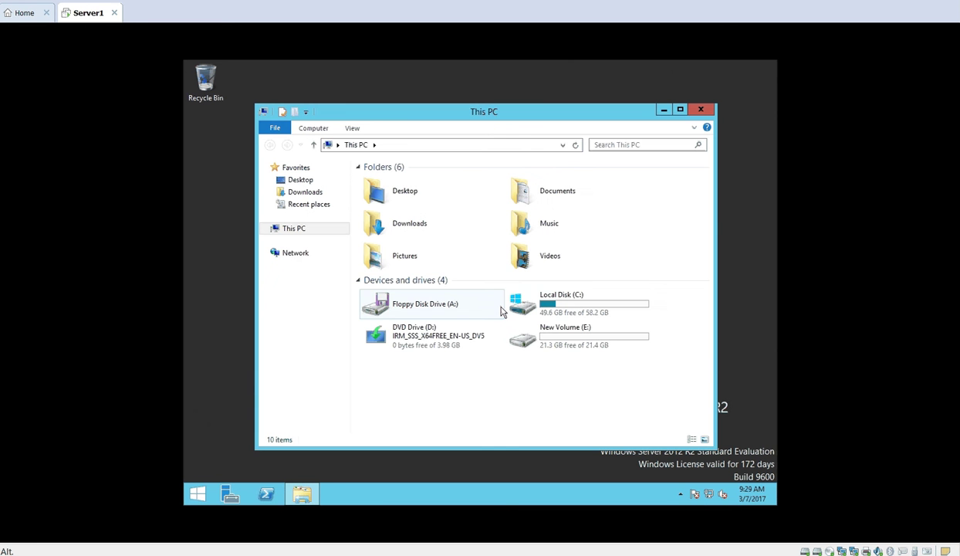
pyautogui.click(568, 332)
pyautogui.doubleClick(568, 332)
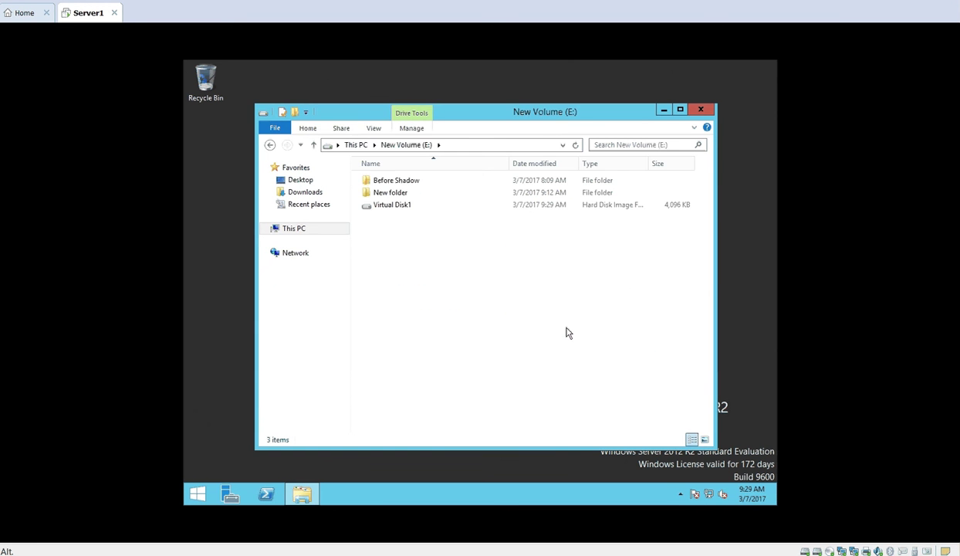